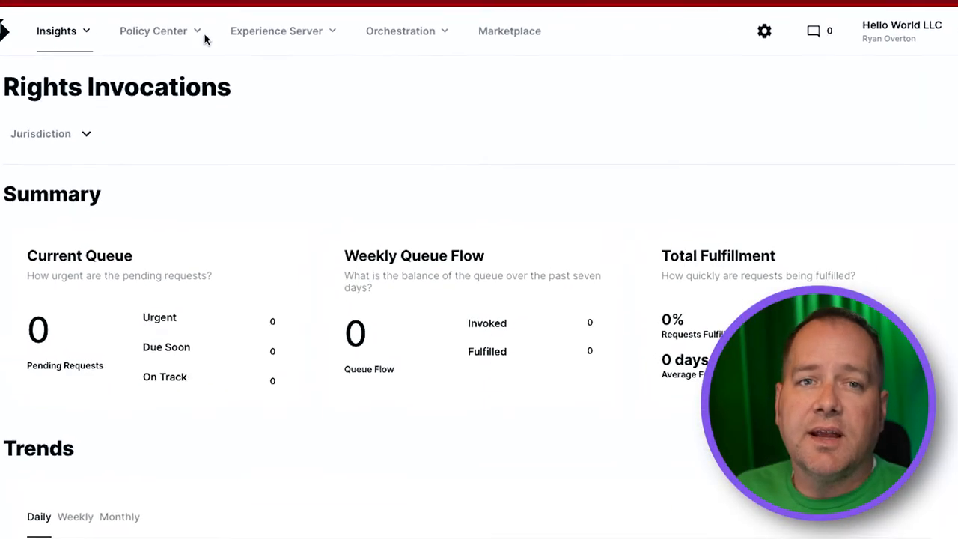
Bring up the Experience Server menu from the Rights Invocations dashboard.
left_click(275, 33)
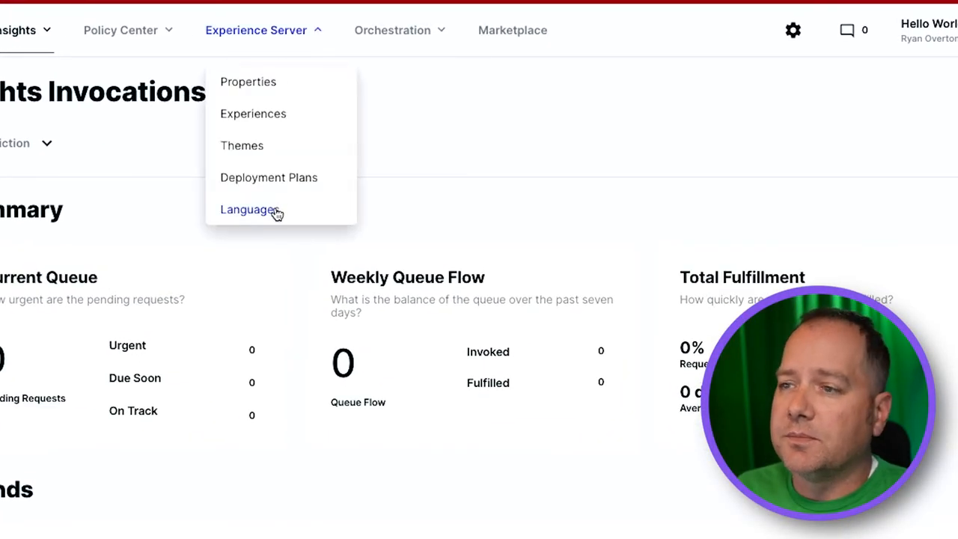
Add Spanish (es) to the selected languages via Manage Languages and confirm.
left_click(250, 210)
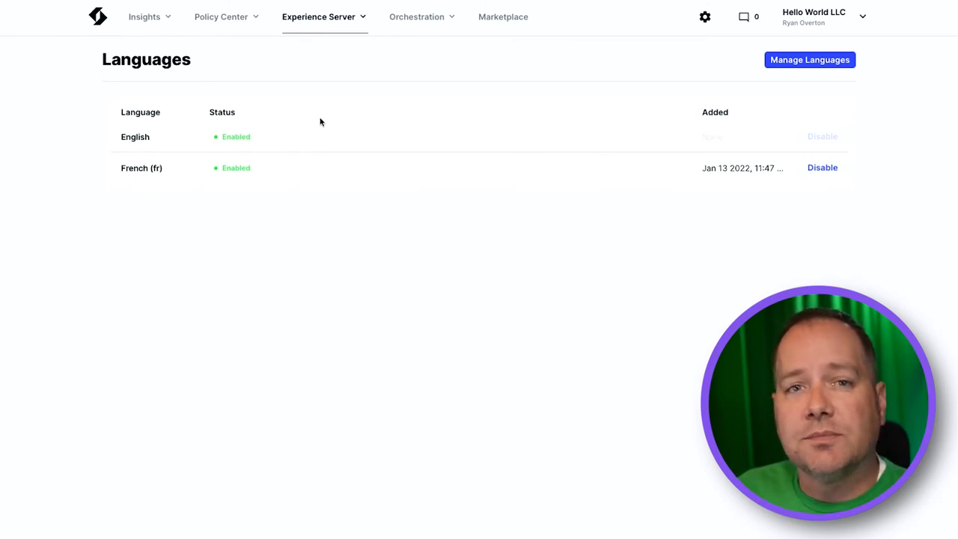
left_click(790, 65)
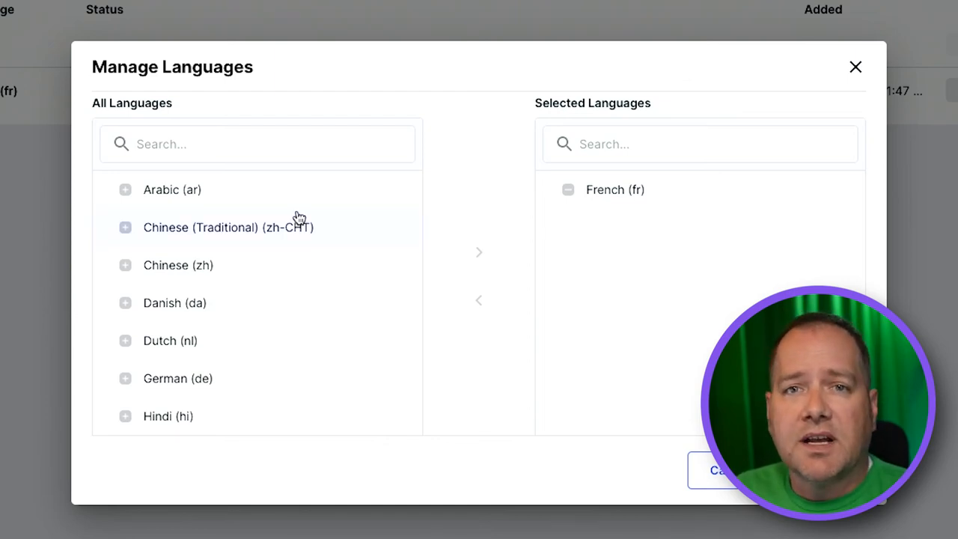
scroll(299, 217, "down", 2)
scroll(300, 217, "down", 4)
scroll(299, 217, "down", 3)
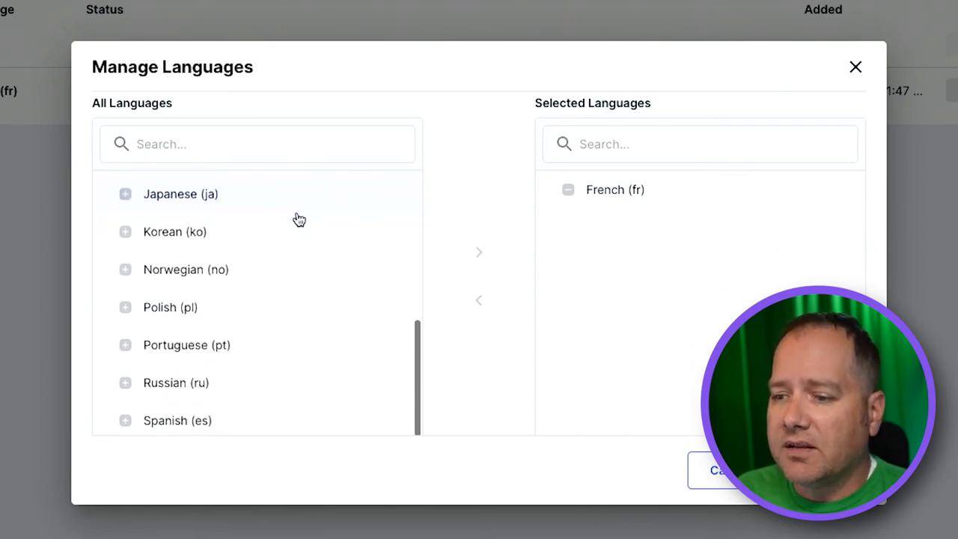
scroll(299, 217, "down", 2)
left_click(125, 357)
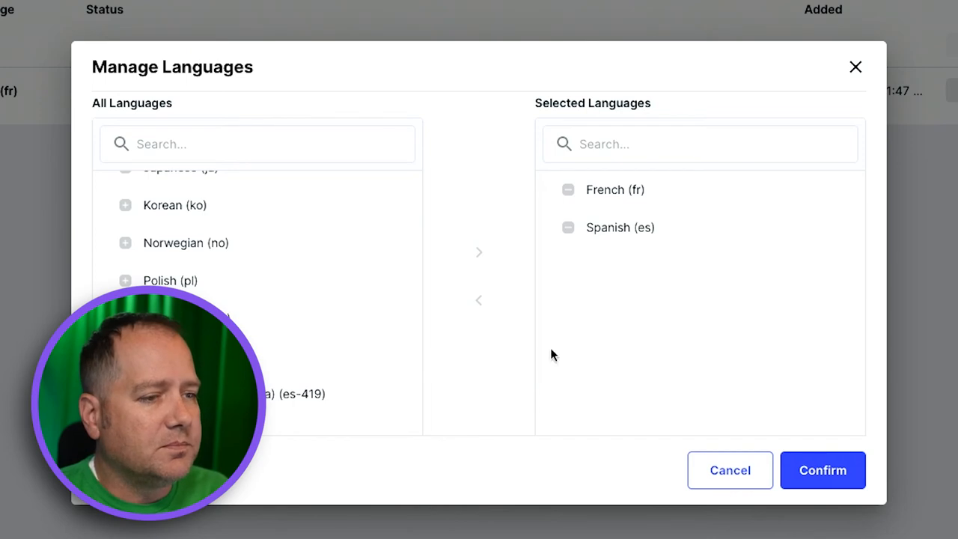
left_click(823, 470)
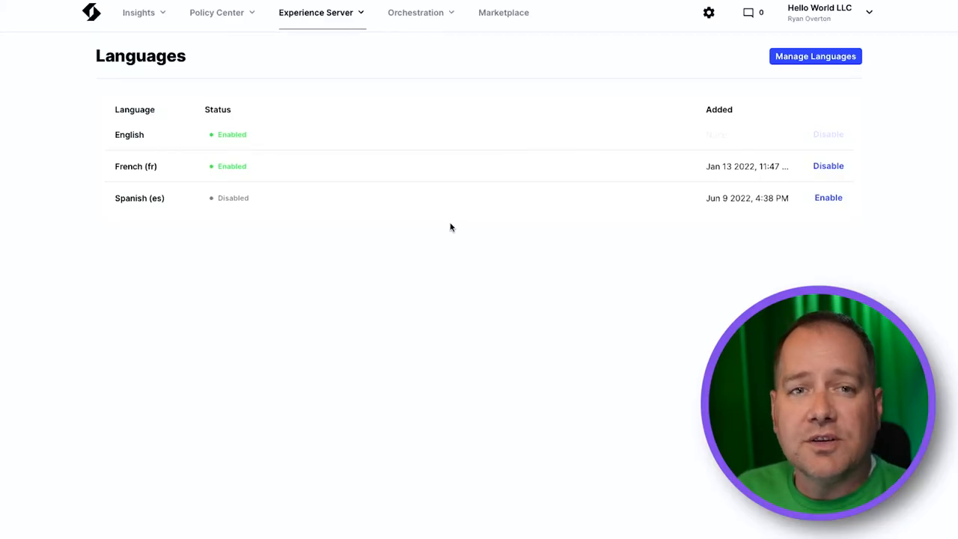
Go to the test1 experience's Translations and begin editing the deployed experience.
left_click(321, 12)
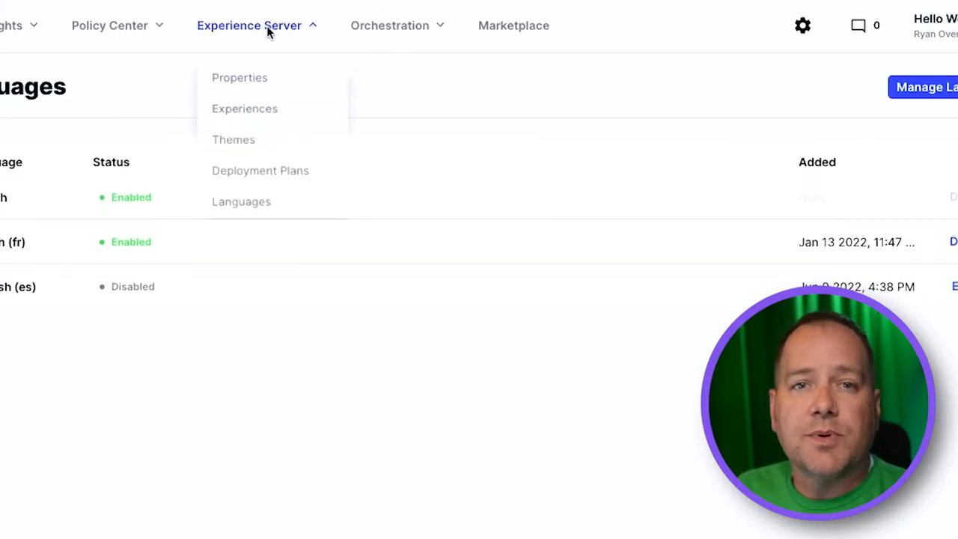
left_click(246, 112)
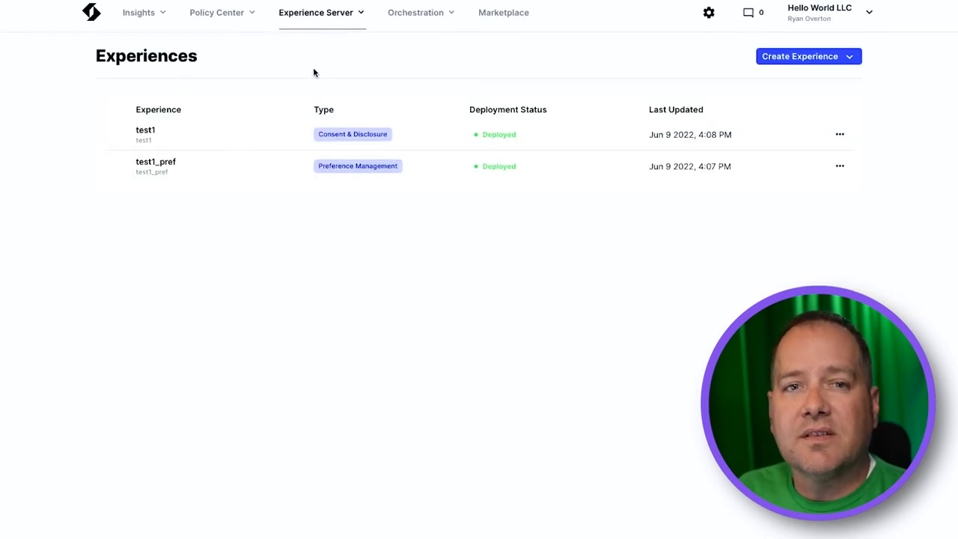
left_click(165, 140)
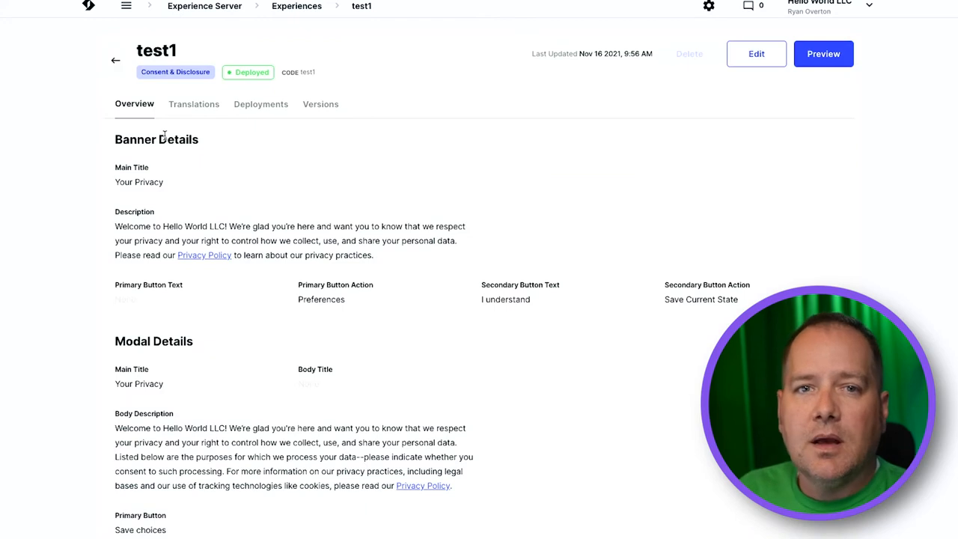
left_click(203, 106)
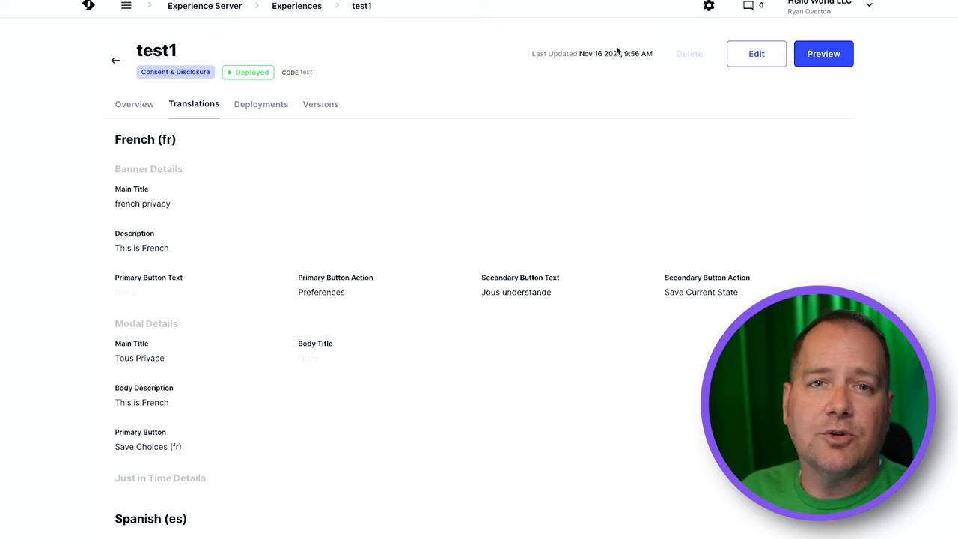
left_click(757, 54)
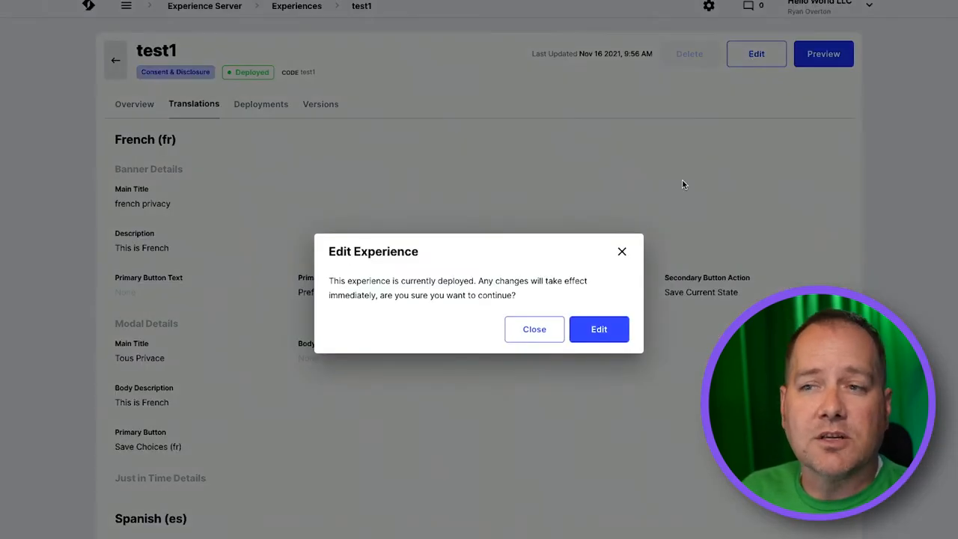
Fill Spanish text for the banner title, description, button and modal save button, then save test1.
left_click(608, 328)
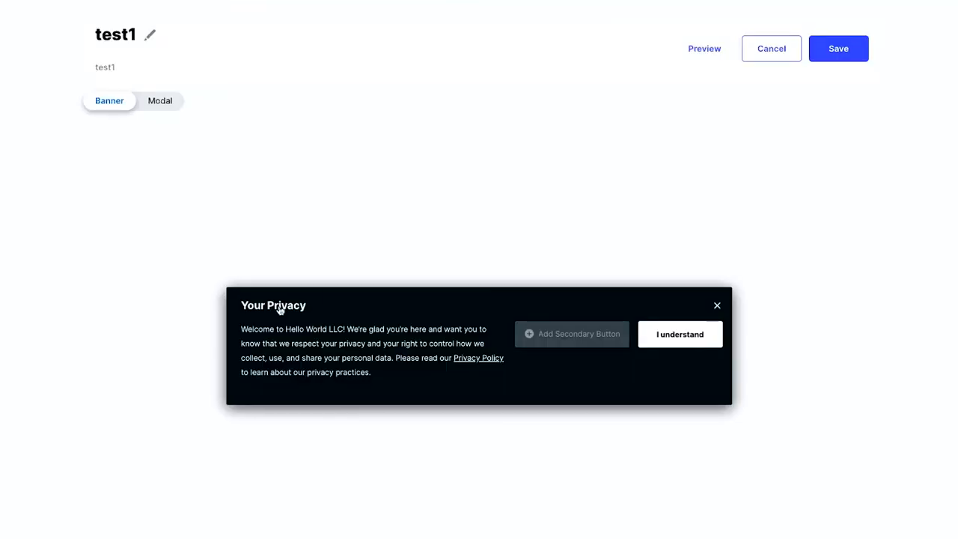
left_click(278, 306)
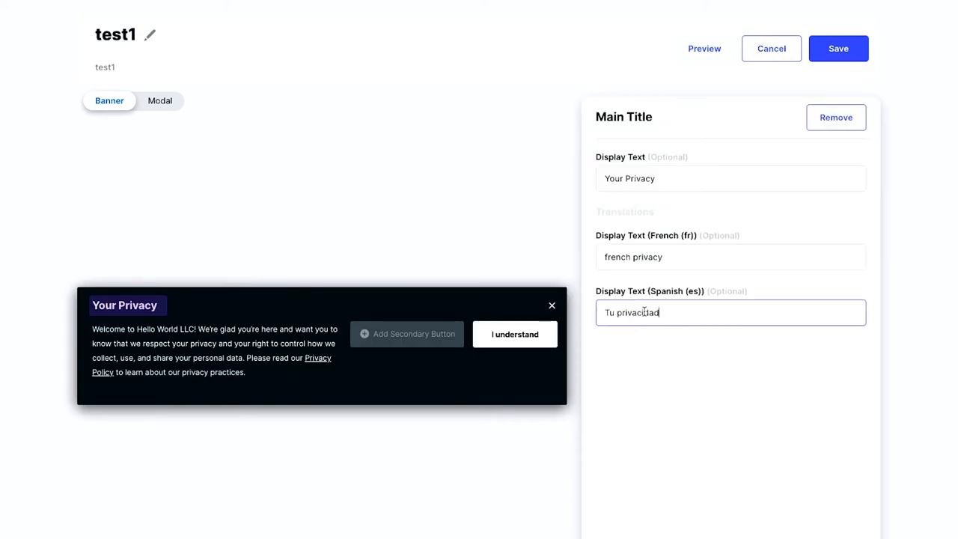
left_click(221, 362)
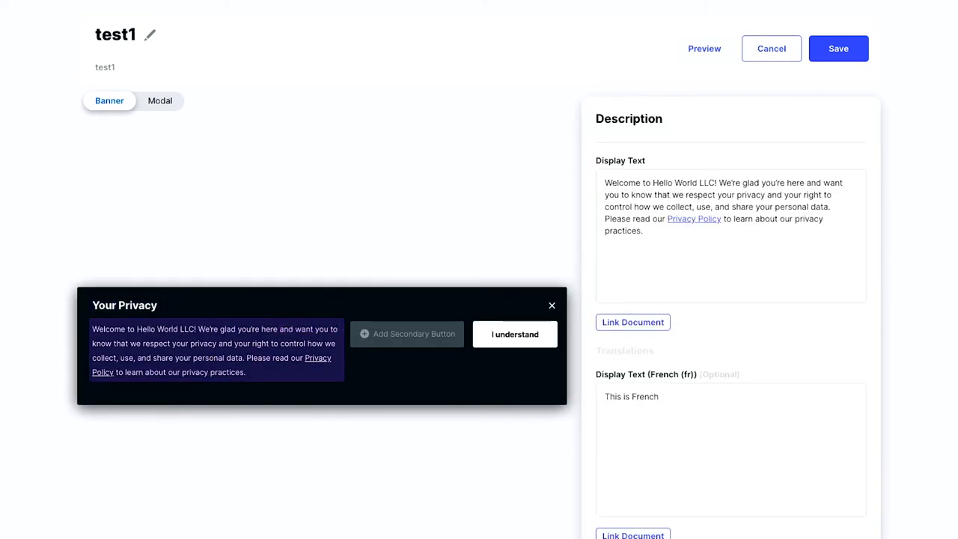
scroll(601, 414, "down", 3)
left_click(515, 334)
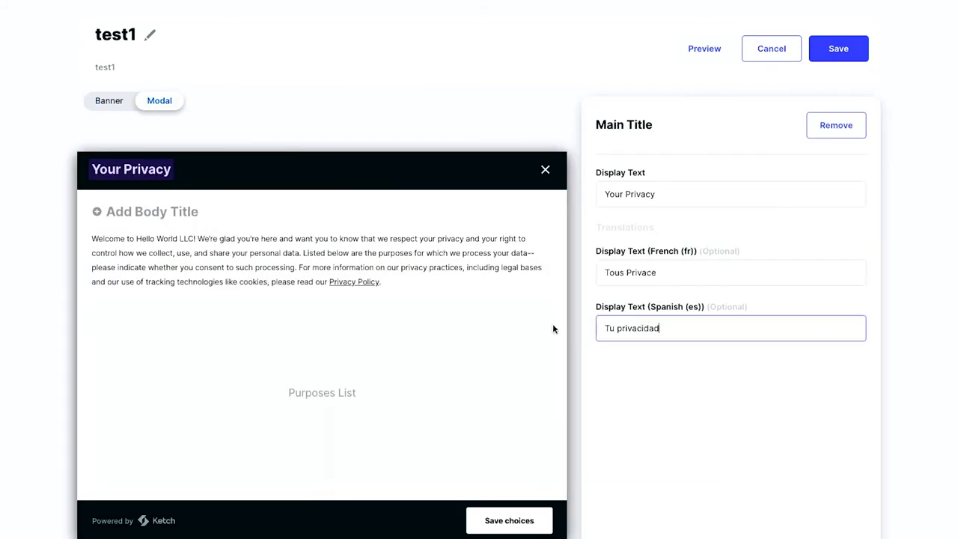
left_click(322, 260)
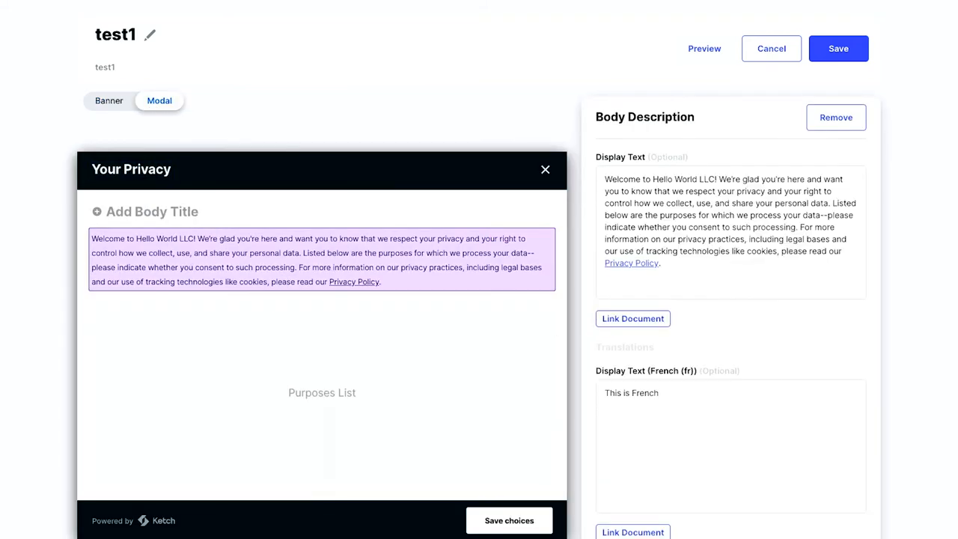
left_click(509, 520)
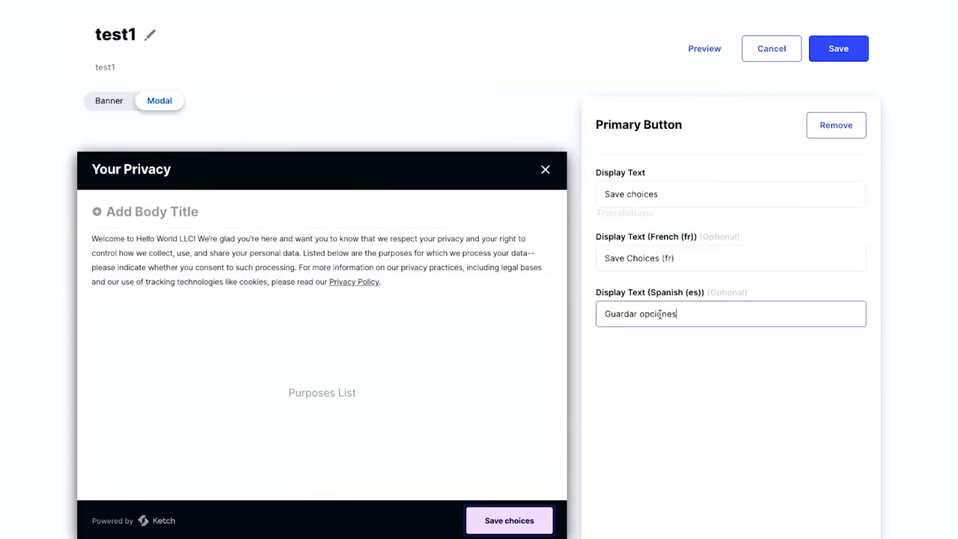
left_click(839, 48)
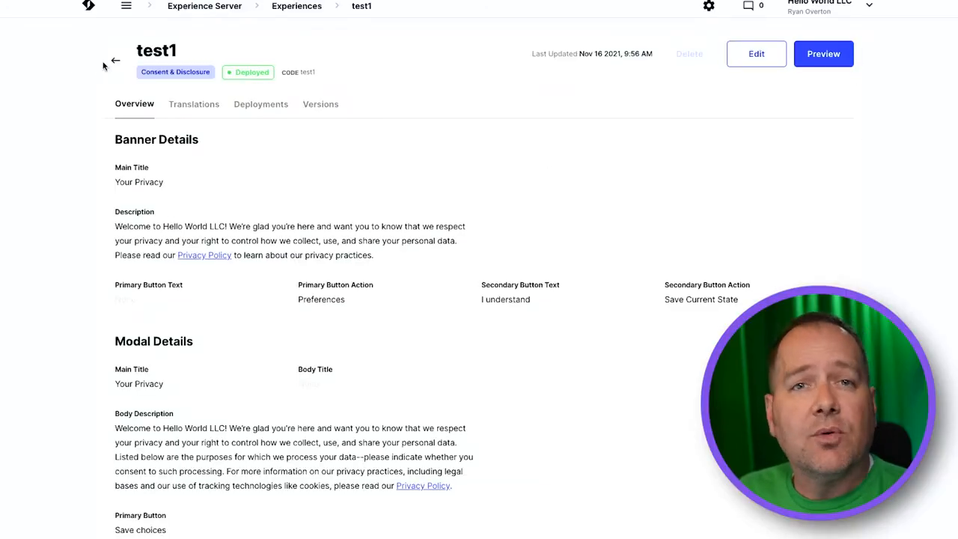
Return from the test1 overview to the Experiences list.
left_click(115, 60)
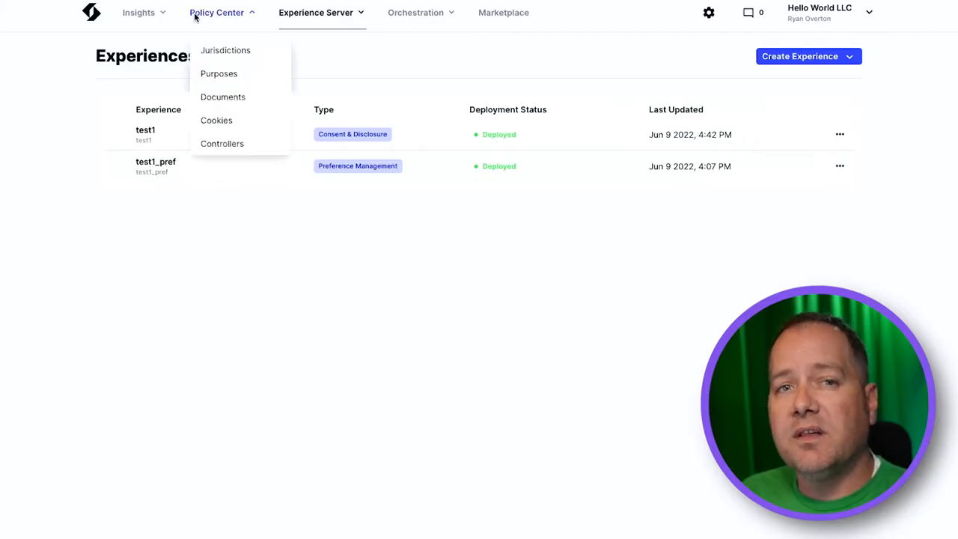
Go to Purposes and begin editing the enabled Analytics purpose.
left_click(219, 73)
left_click(214, 143)
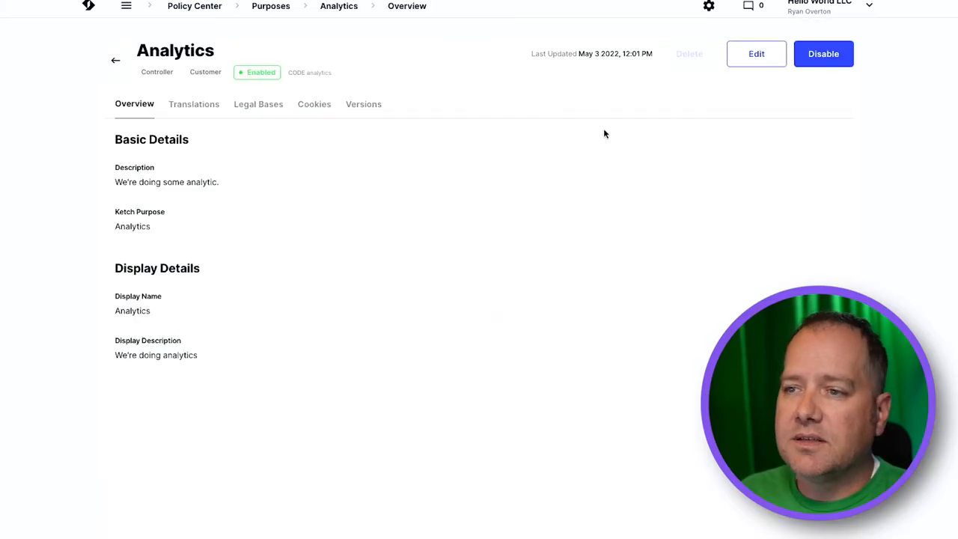
left_click(757, 55)
left_click(599, 328)
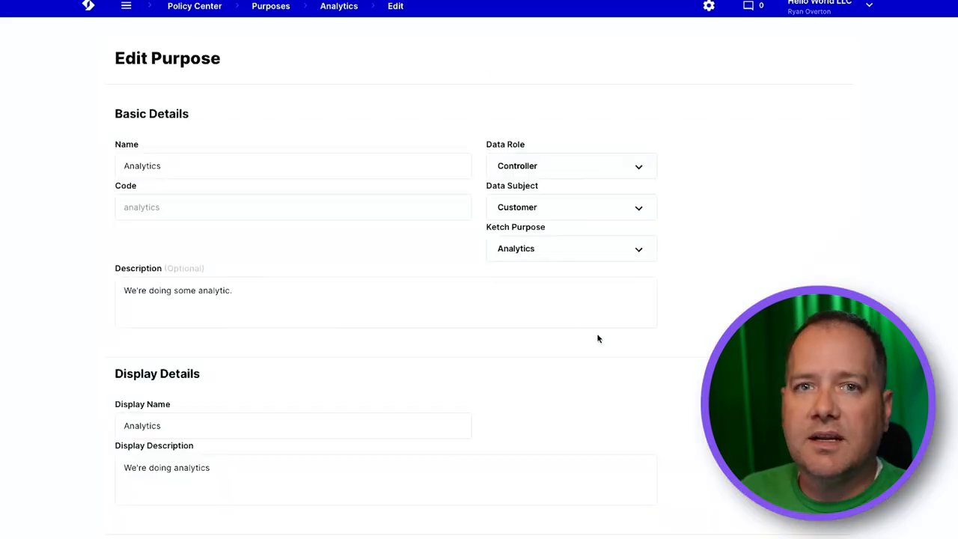
scroll(298, 281, "down", 5)
scroll(297, 282, "down", 2)
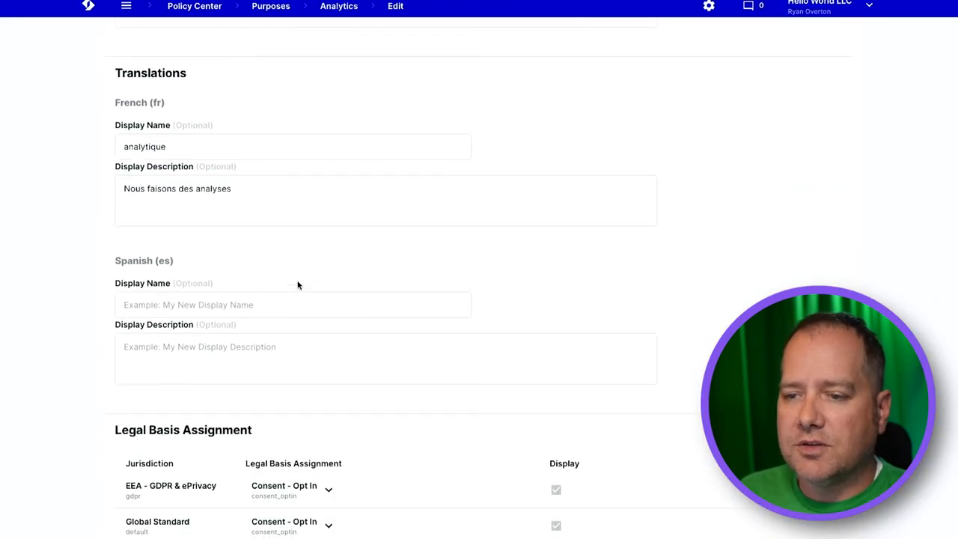
Save Analytics' Spanish name and description, then fill the Spanish name for Essential Services.
left_click(187, 262)
type("analítica")
left_click(297, 307)
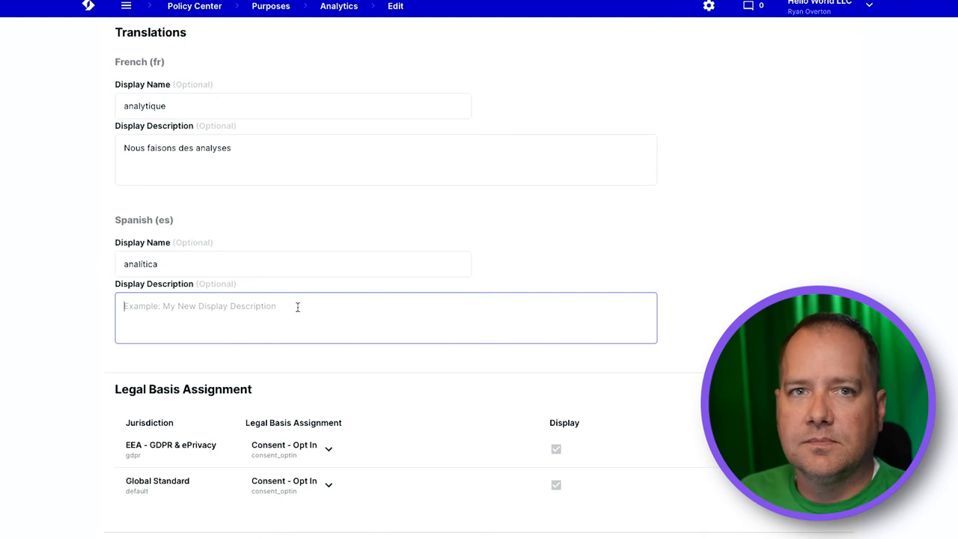
type("Nosotras estamos haciendo analisis")
left_click(192, 506)
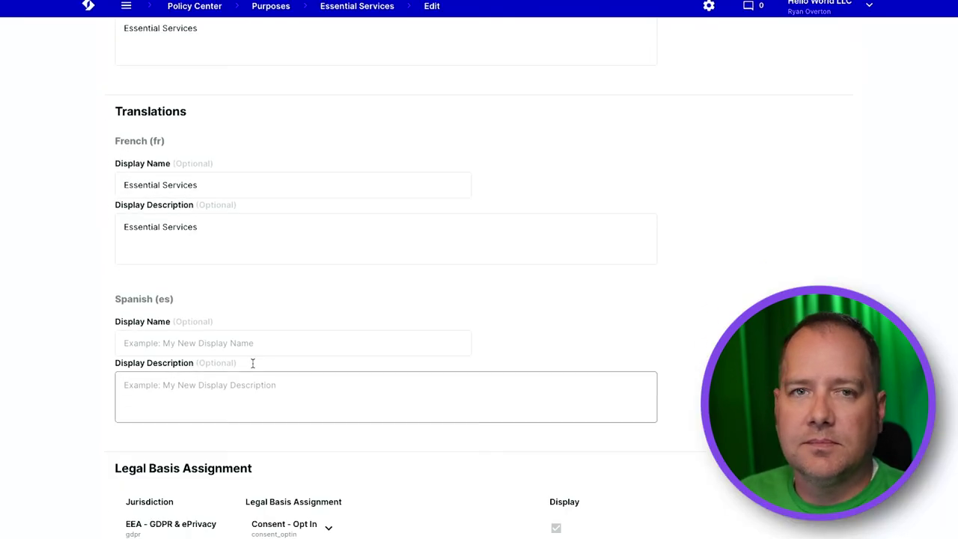
left_click(292, 343)
type("Essent")
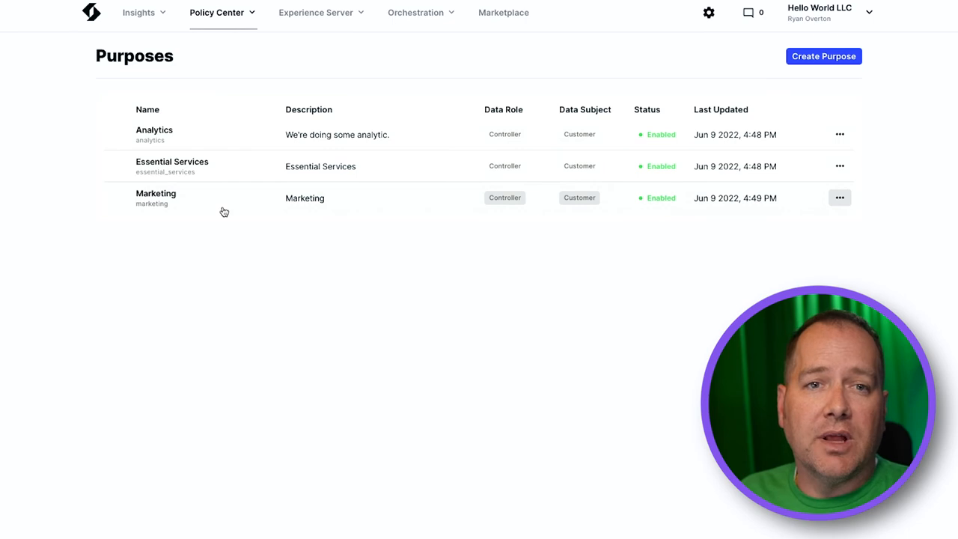
Enable Spanish (es) on the Languages page and confirm.
left_click(322, 13)
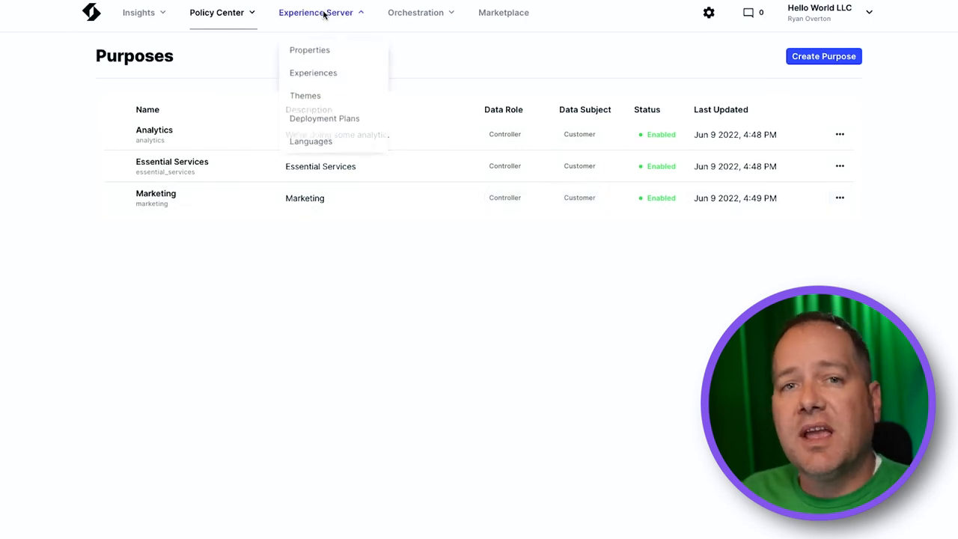
left_click(311, 144)
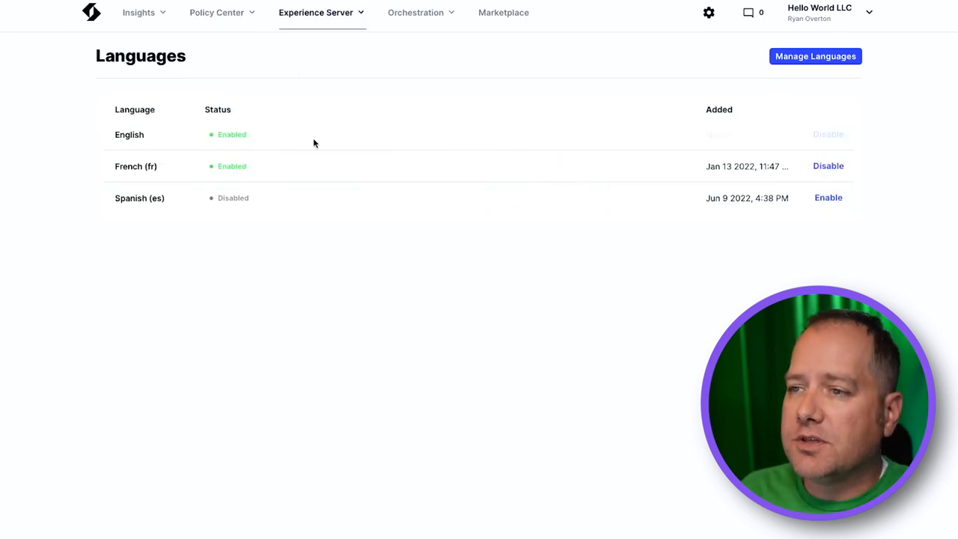
left_click(826, 199)
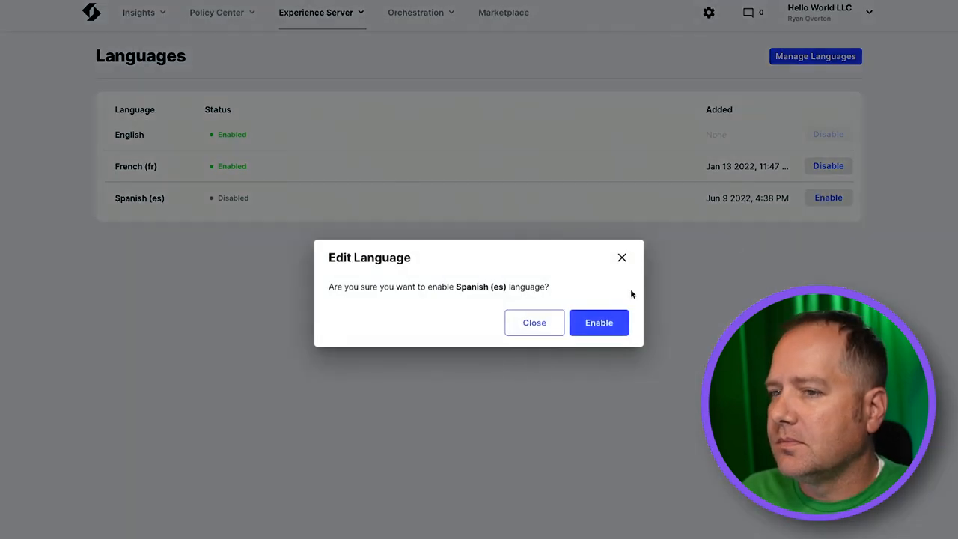
left_click(599, 323)
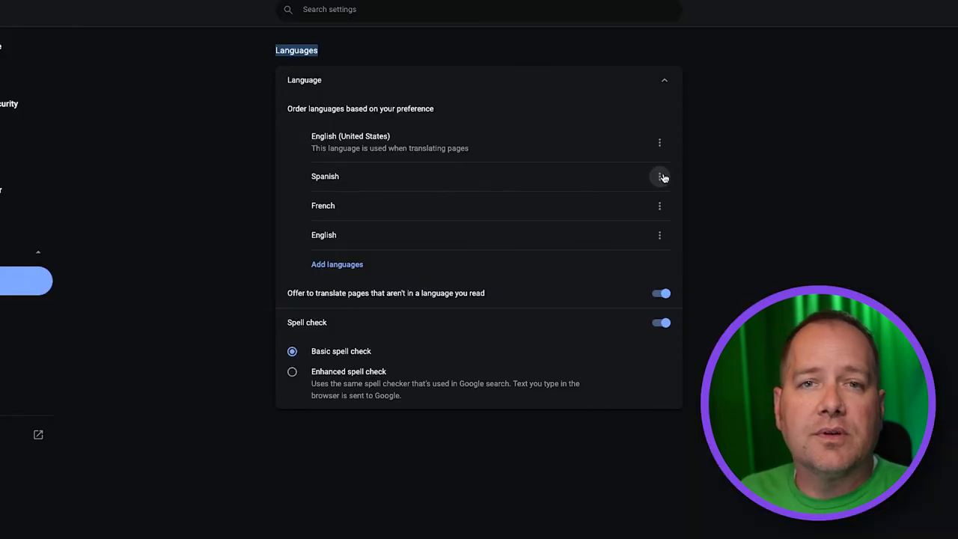
Move Spanish to the top of Chrome's preferred languages.
left_click(664, 177)
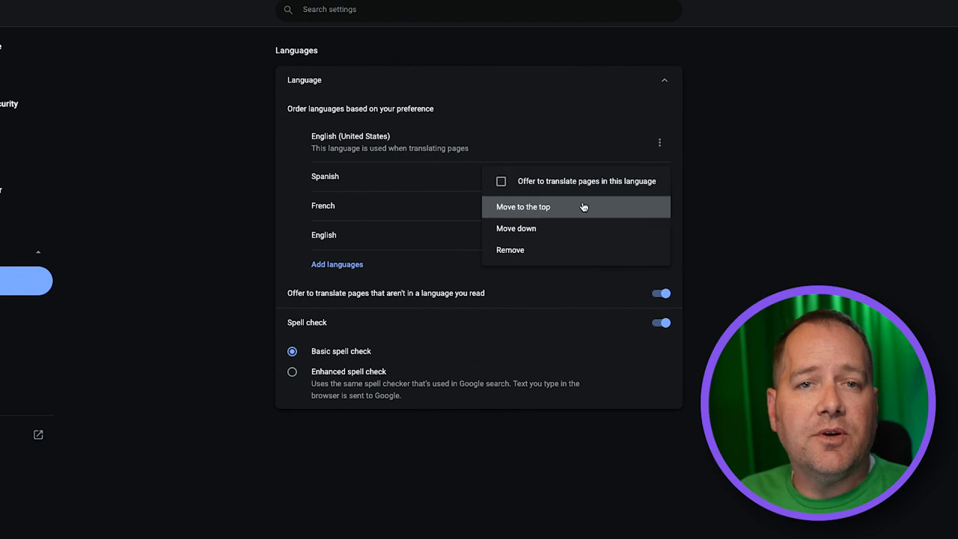
left_click(554, 207)
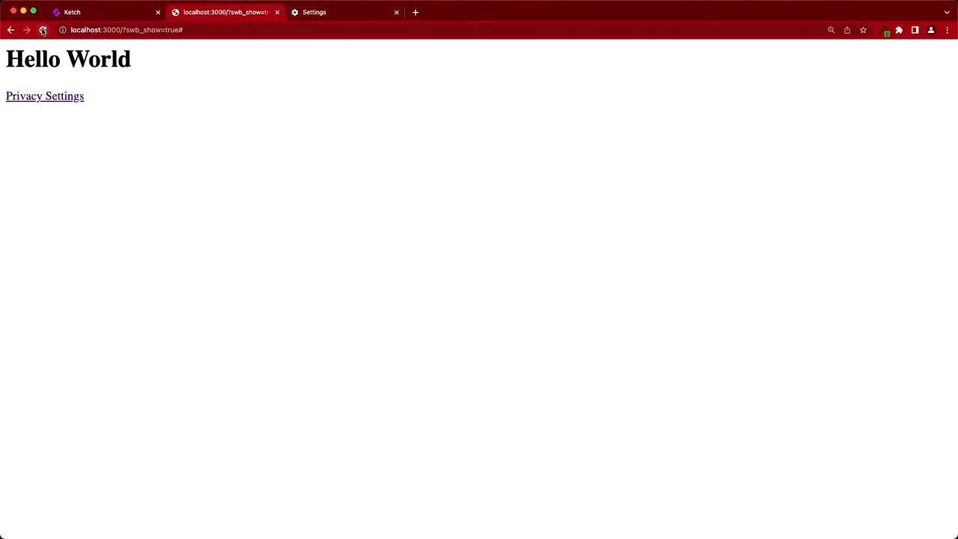